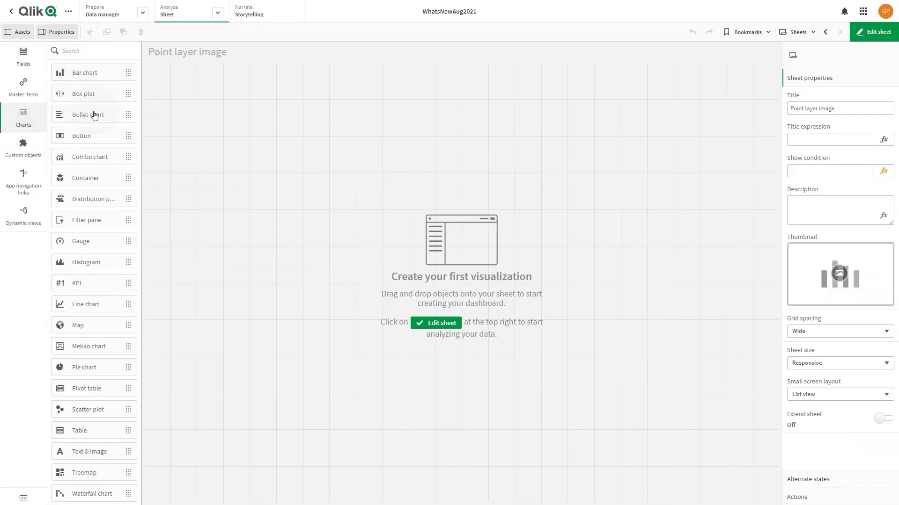
Add a map chart to the top-left of the sheet with a point layer plotting each Country
drag(86, 323, 193, 235)
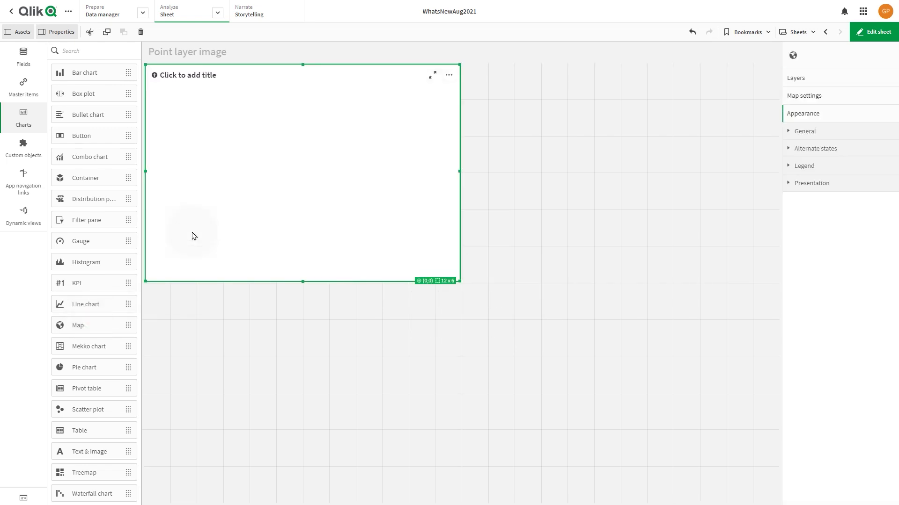
click(791, 80)
click(831, 142)
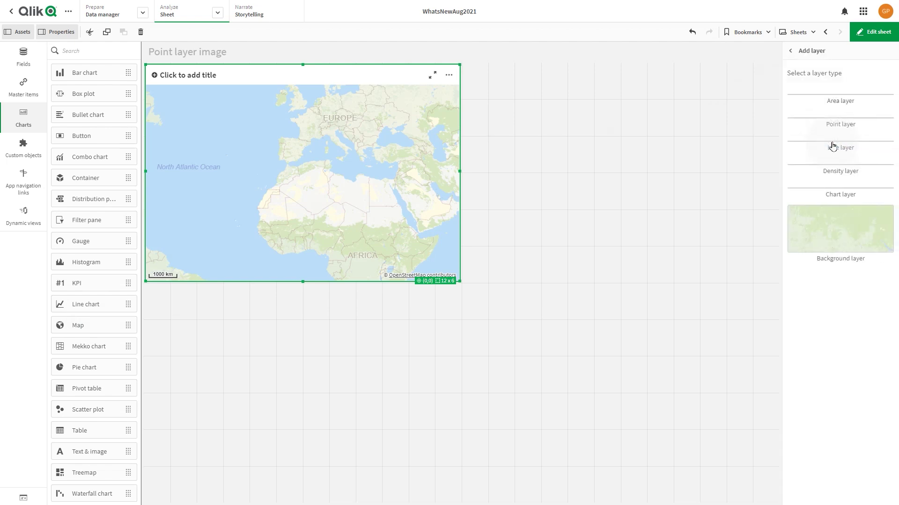
click(833, 173)
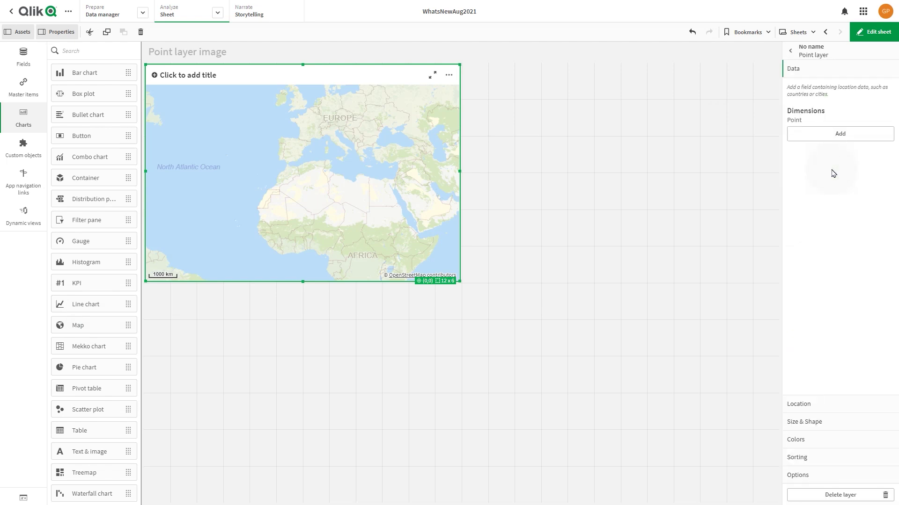
click(832, 140)
text(country)
click(815, 192)
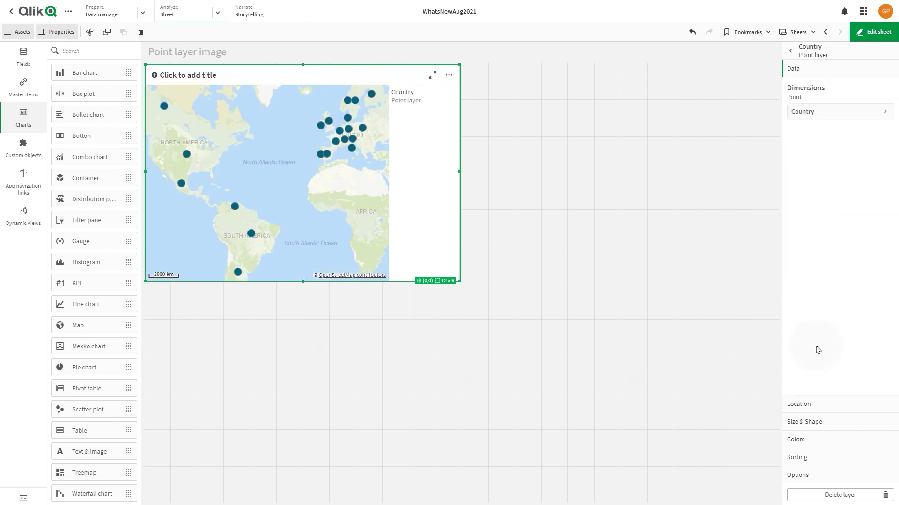
Size the country points by Sum(Sales) with a wider bubble size range, and set Shape to Image from URL
click(832, 422)
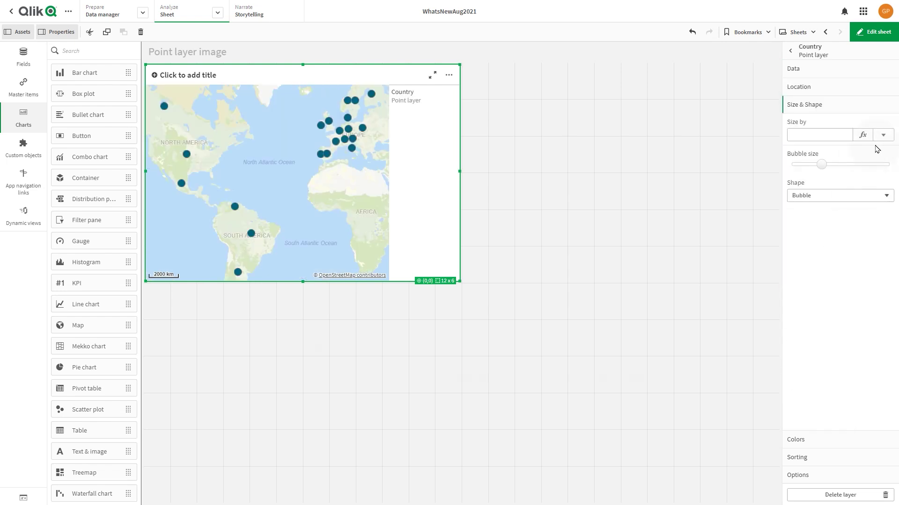
click(886, 136)
text(Sales)
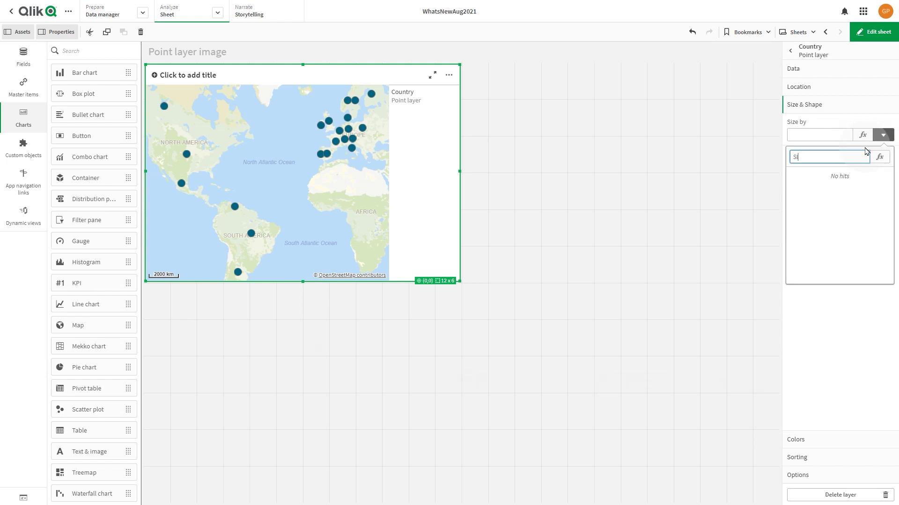
click(843, 194)
click(842, 192)
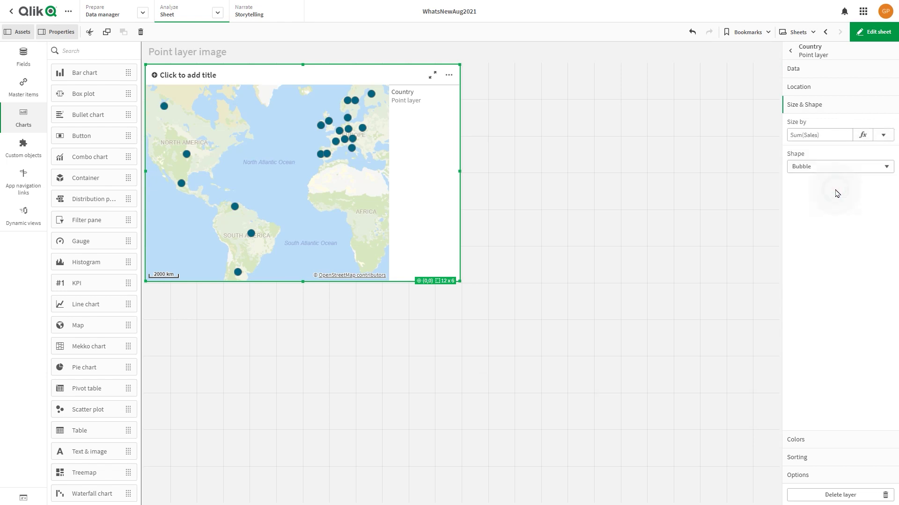
drag(815, 232, 824, 235)
click(863, 286)
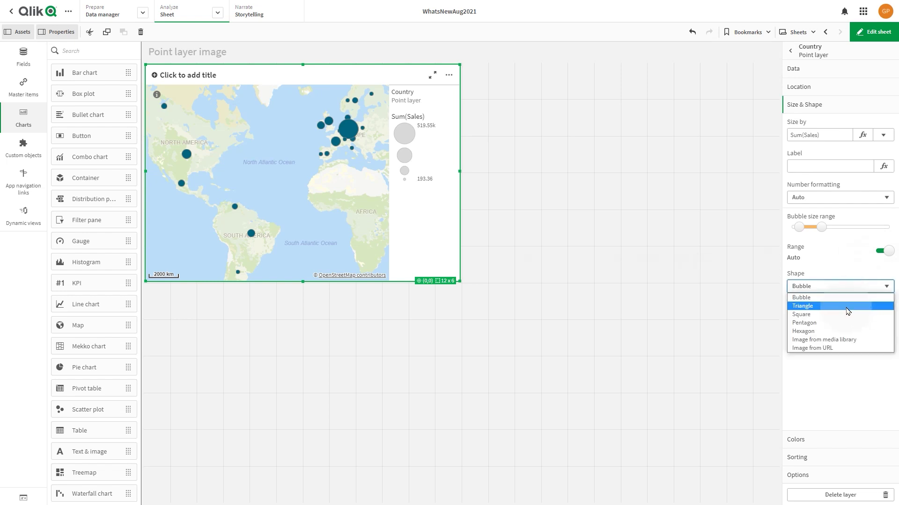
click(826, 348)
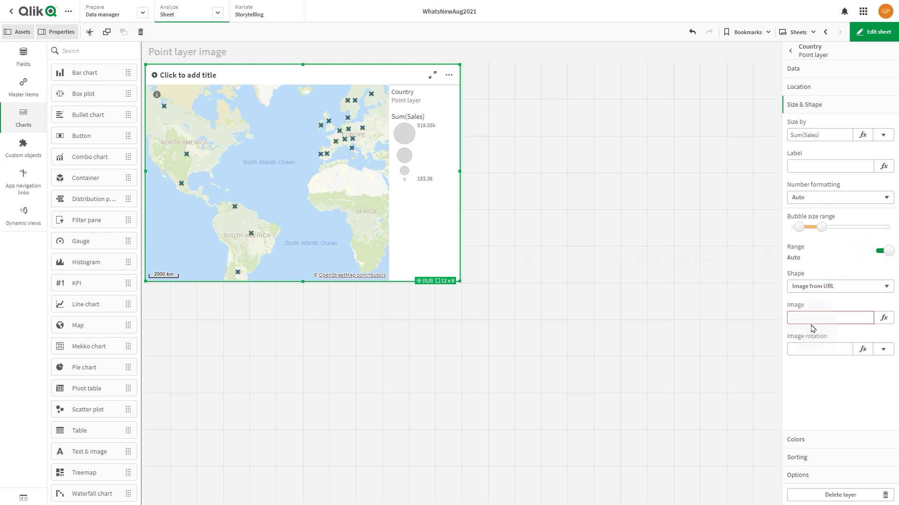
Set the point image to the GitHub country-flag SVG URL using lower(only(CountryCode)), then add a second map
click(882, 318)
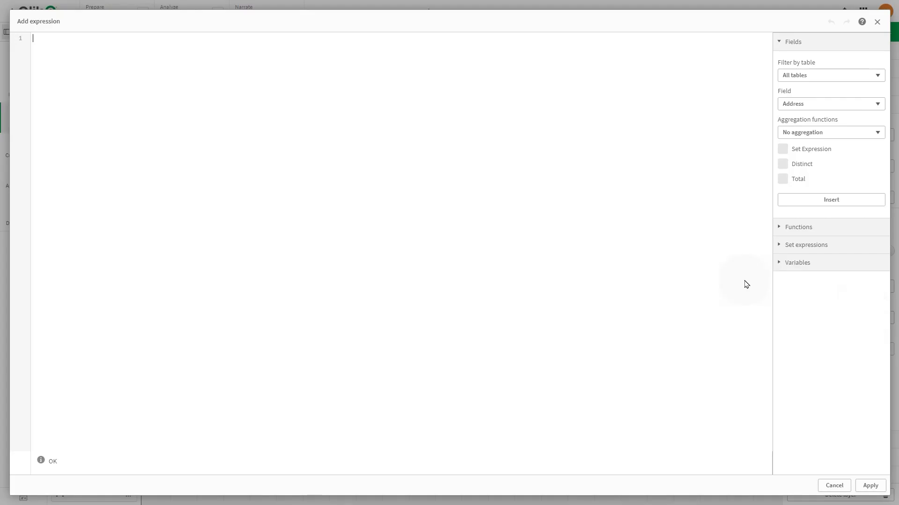
text(='https://raw.githubusercontent.com/hjnilsson/country-flags/master/svg/' & lower(only(CountryCode)) & '.svg')
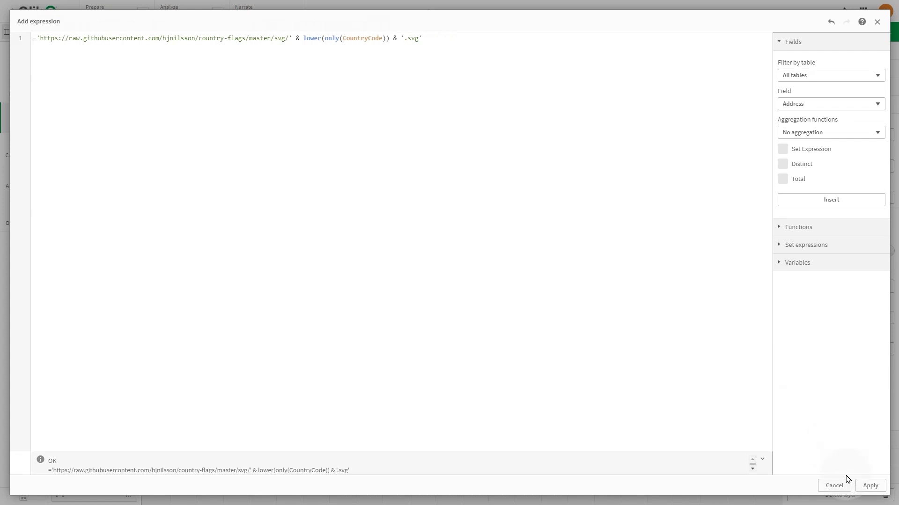
click(869, 487)
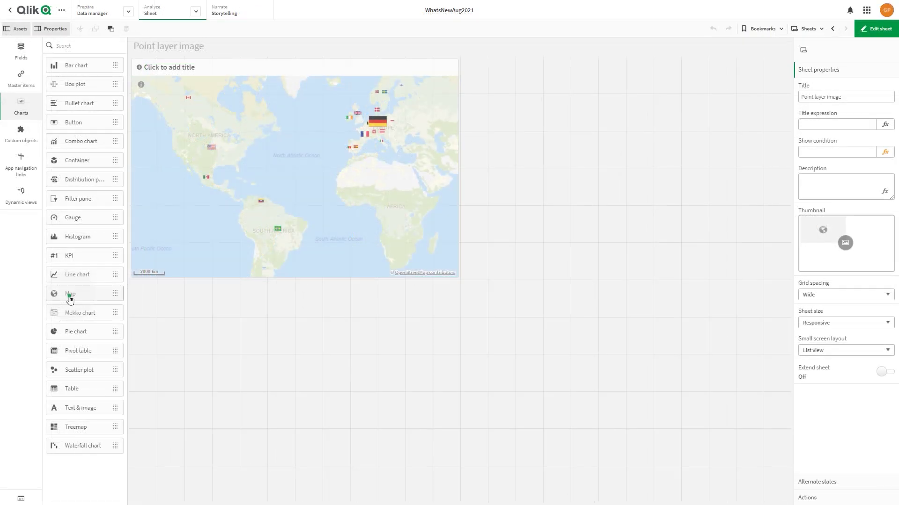
drag(68, 294, 526, 165)
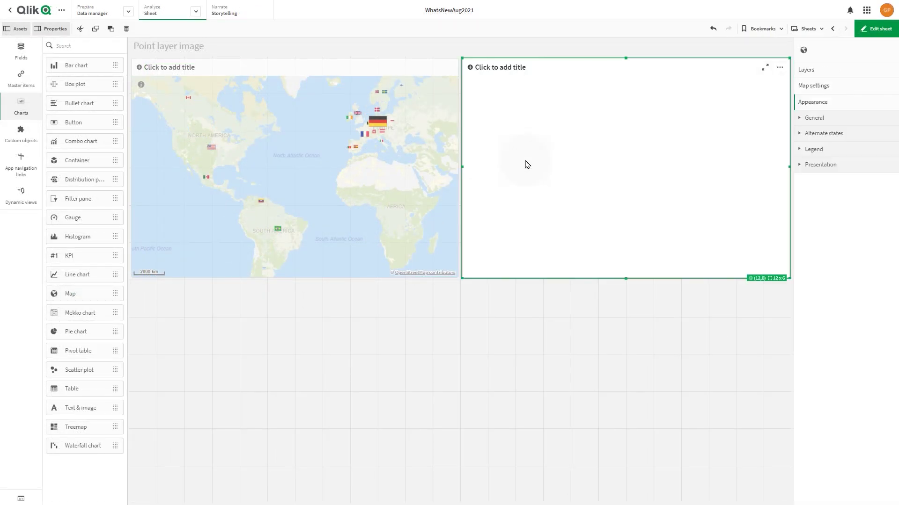
Give the second map a point layer plotting each Ship
click(822, 71)
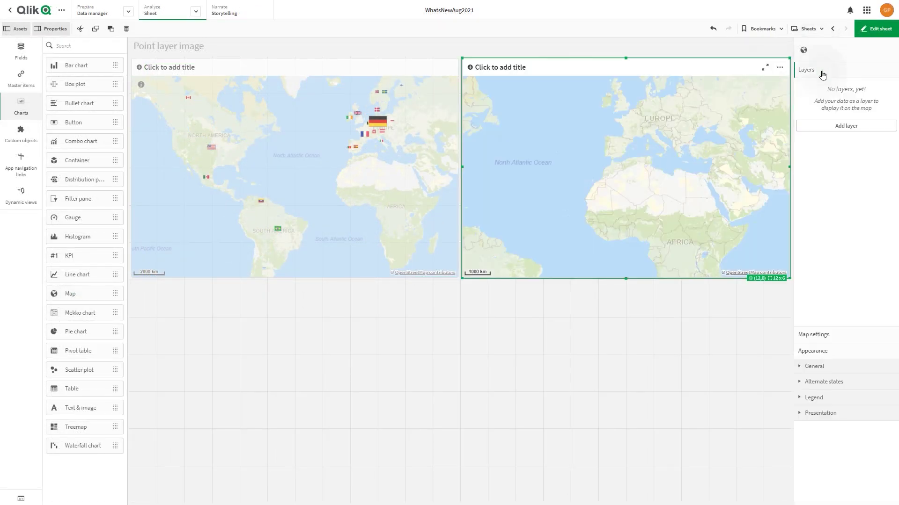
click(825, 126)
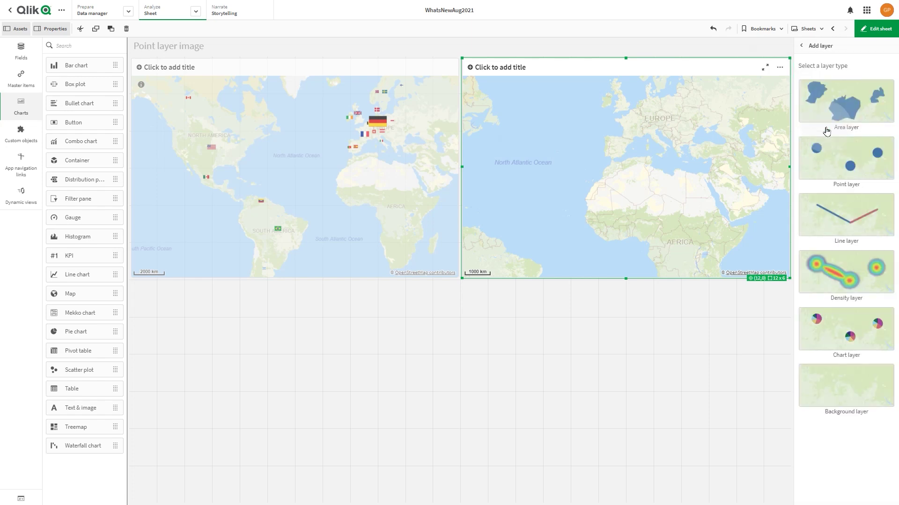
click(839, 163)
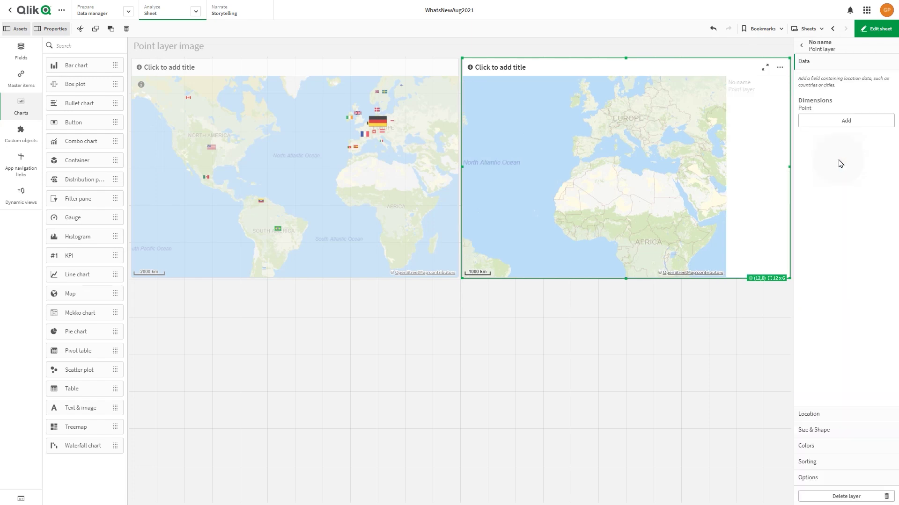
click(837, 129)
text(ci)
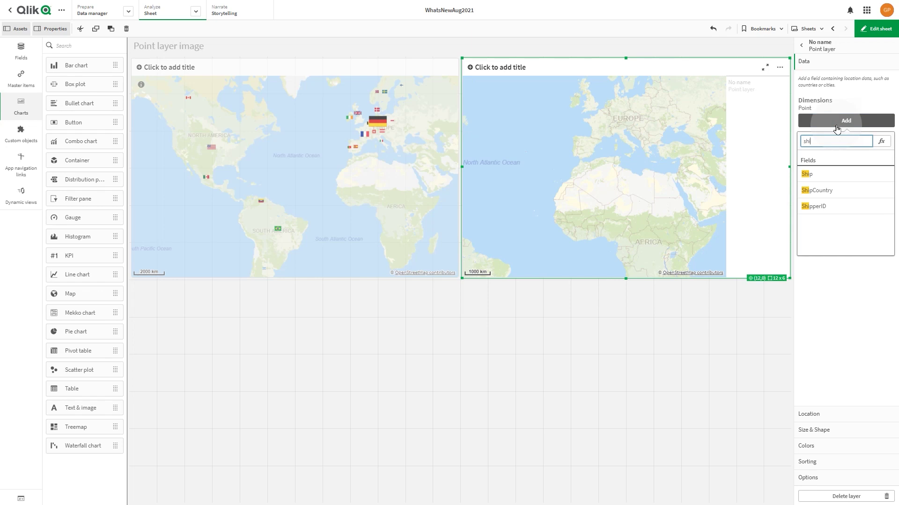
click(829, 174)
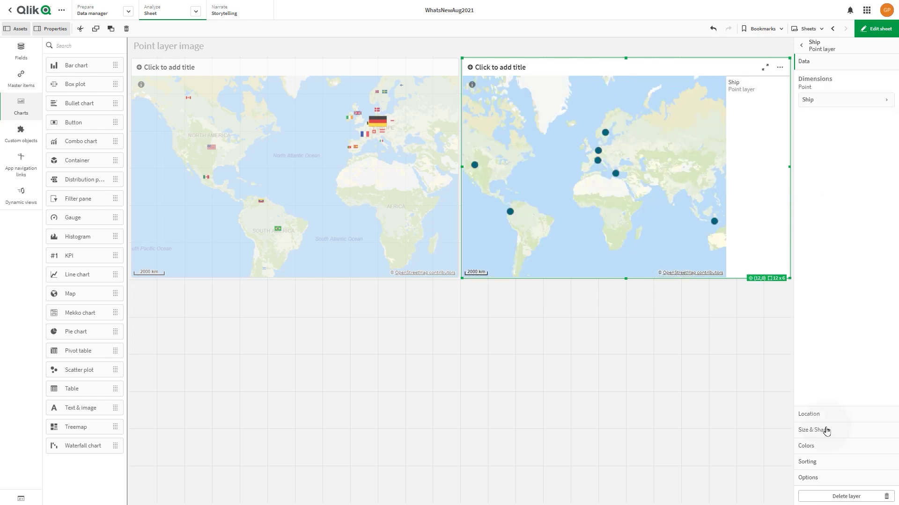
click(822, 415)
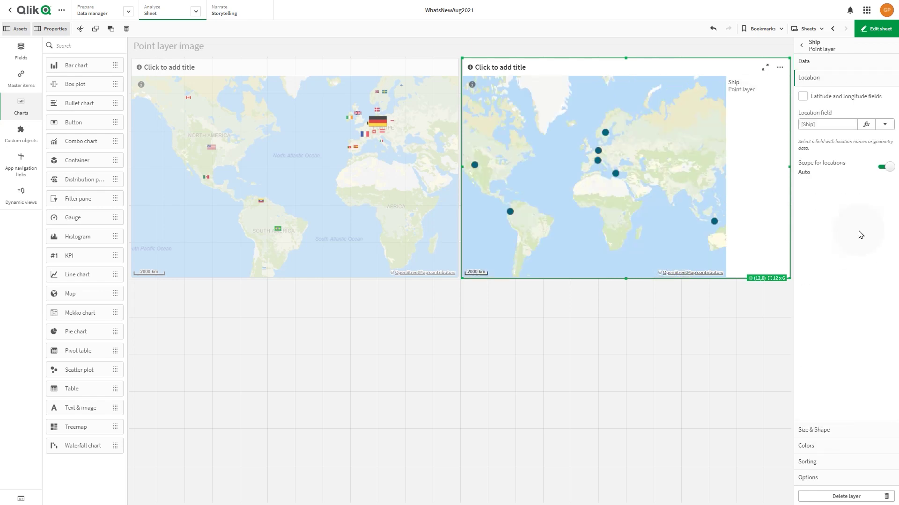
Locate the ship points by latitude field y and longitude field x
click(802, 97)
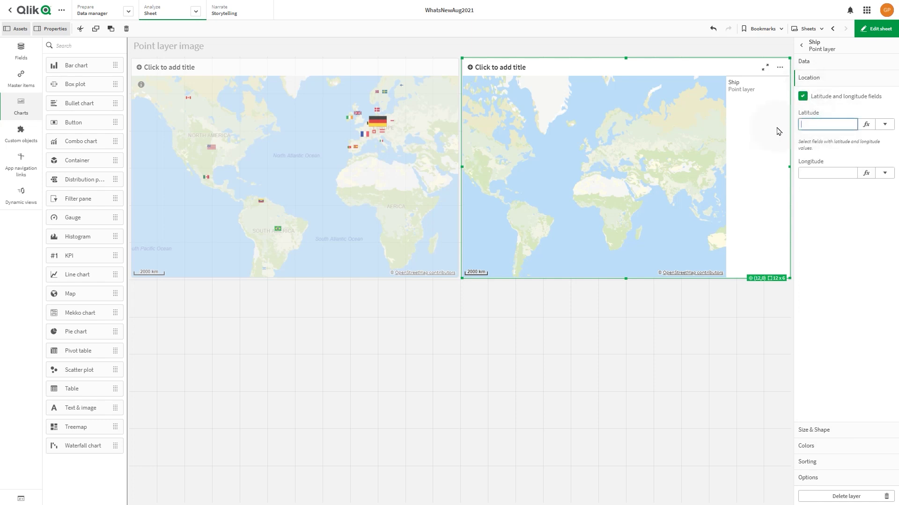
click(817, 174)
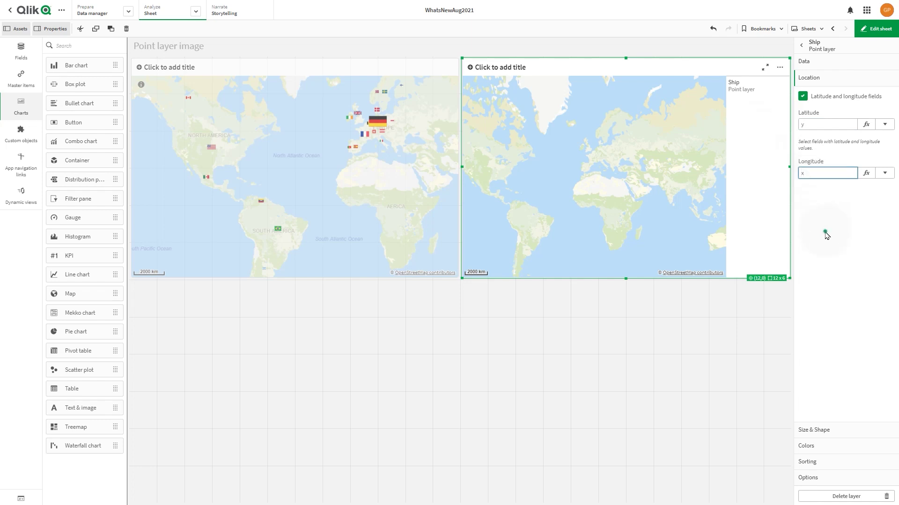
click(824, 235)
click(819, 430)
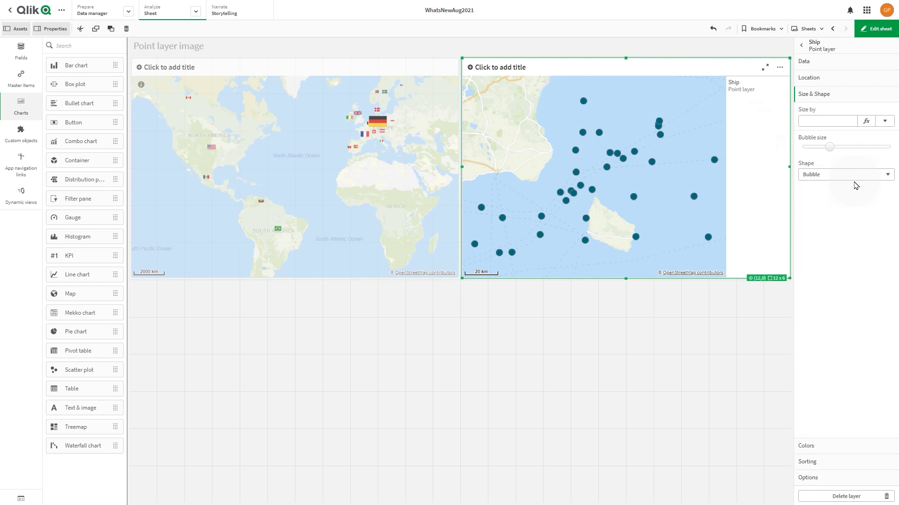
click(841, 176)
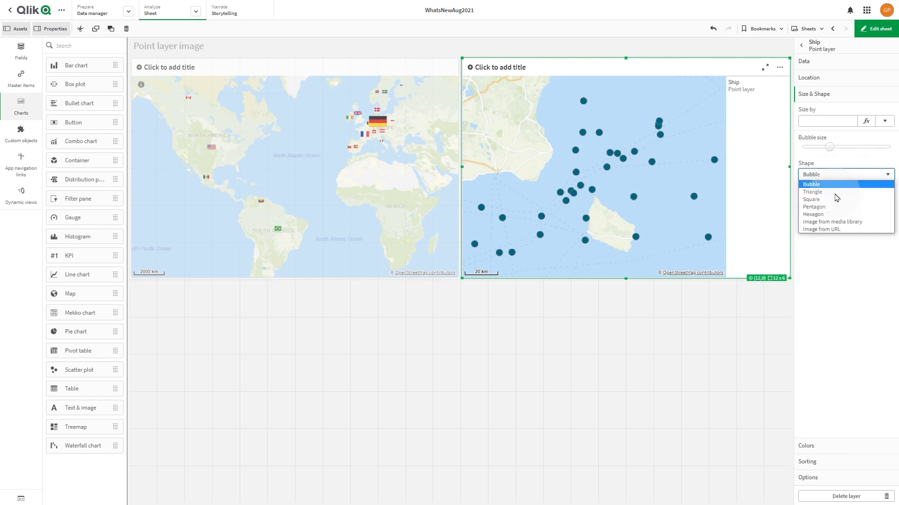
Render ships as icons from the shipicons URL expression with [Color], then view the map full-size
click(823, 229)
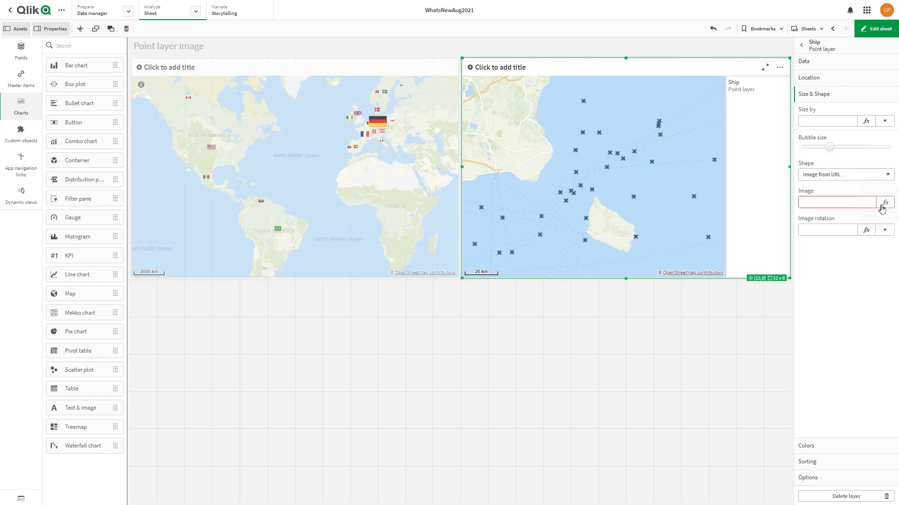
click(885, 203)
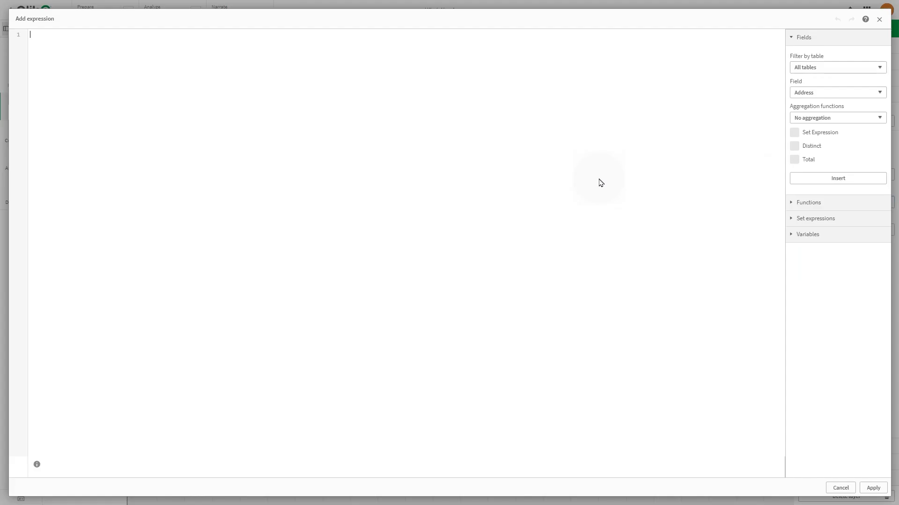
text(='https://files.idevio.com/shipicons/' & [Color] & '1_l_0.png')
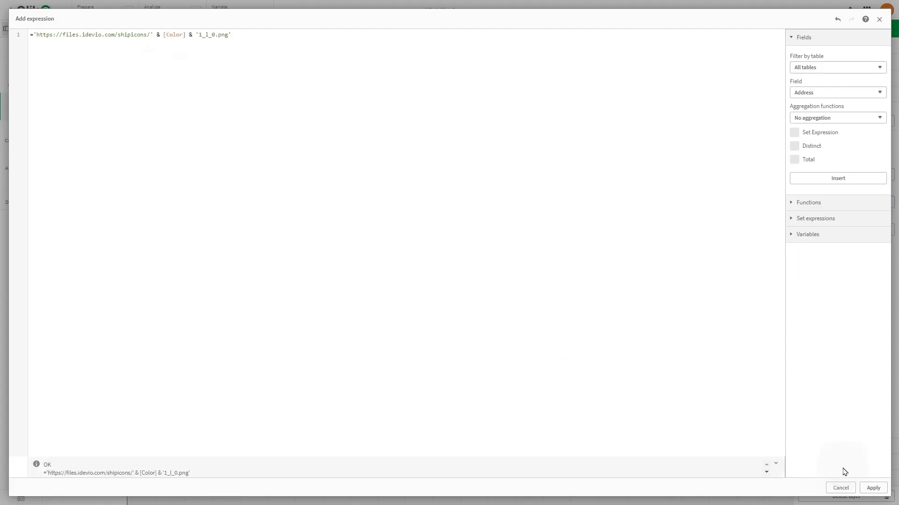
click(871, 489)
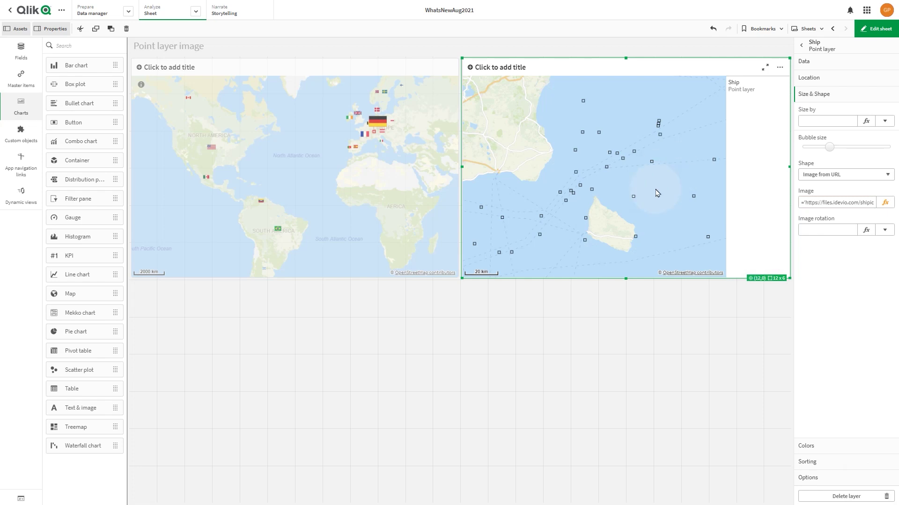
click(766, 69)
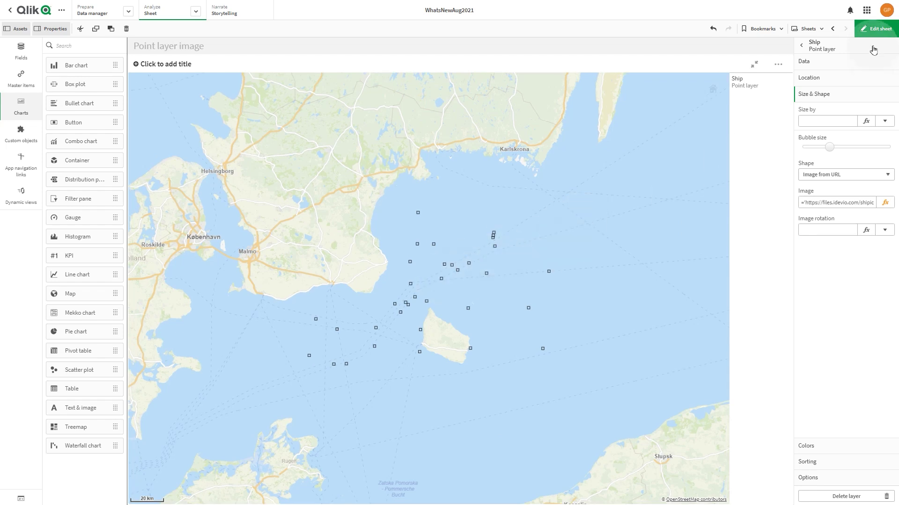
Restore the ship map and add a third map below the flag map with a Country point layer
click(875, 29)
drag(74, 300, 217, 375)
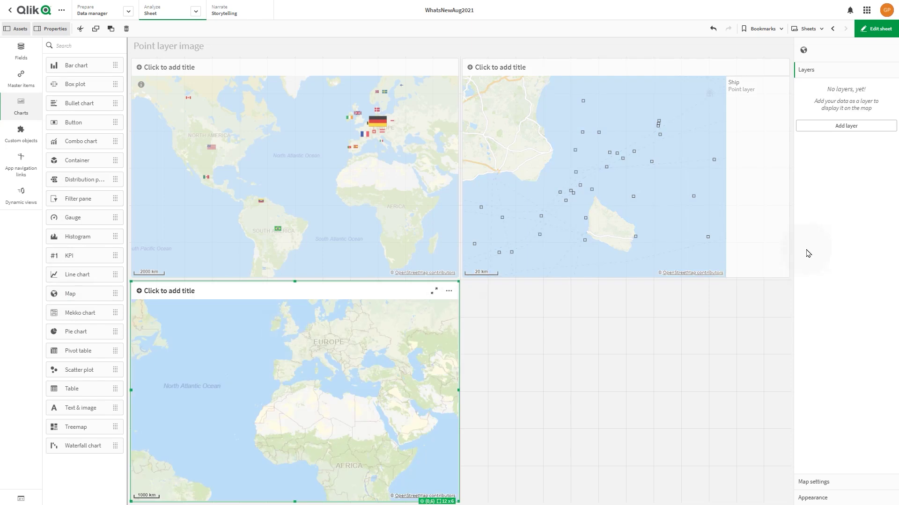
click(844, 125)
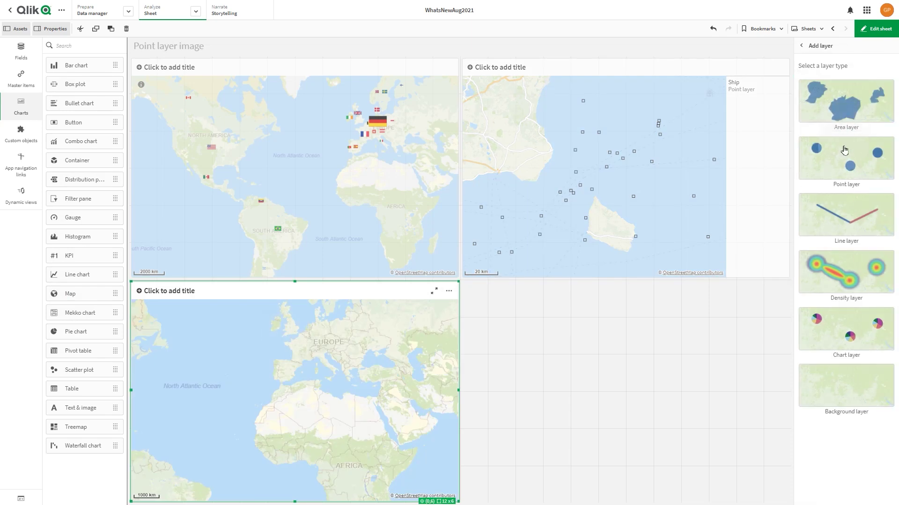
click(845, 150)
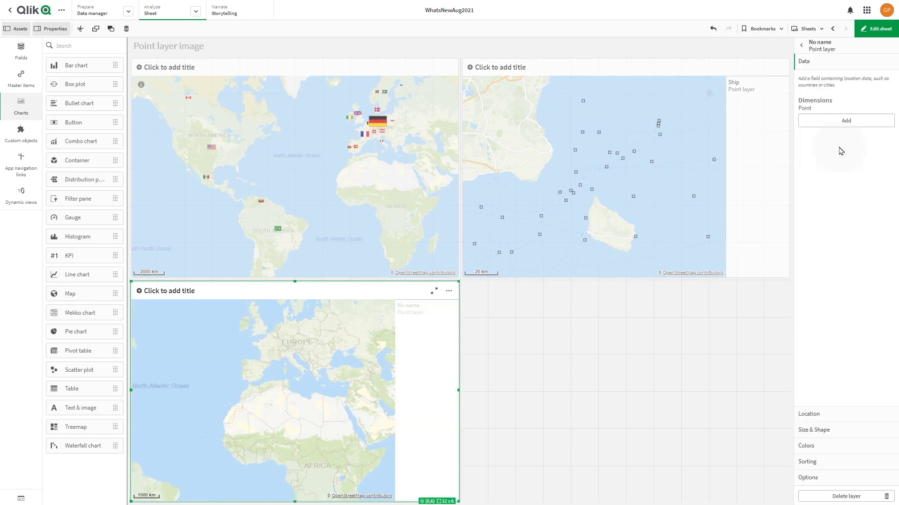
click(831, 123)
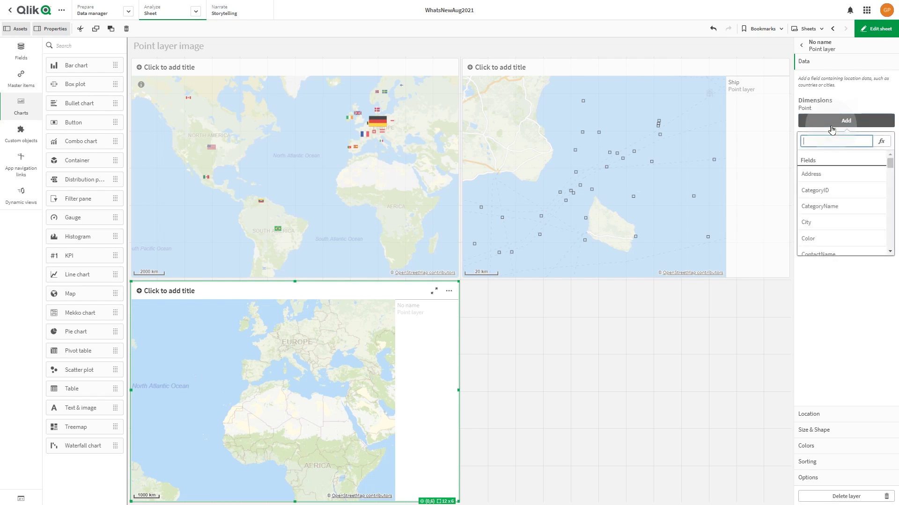
text(Cou)
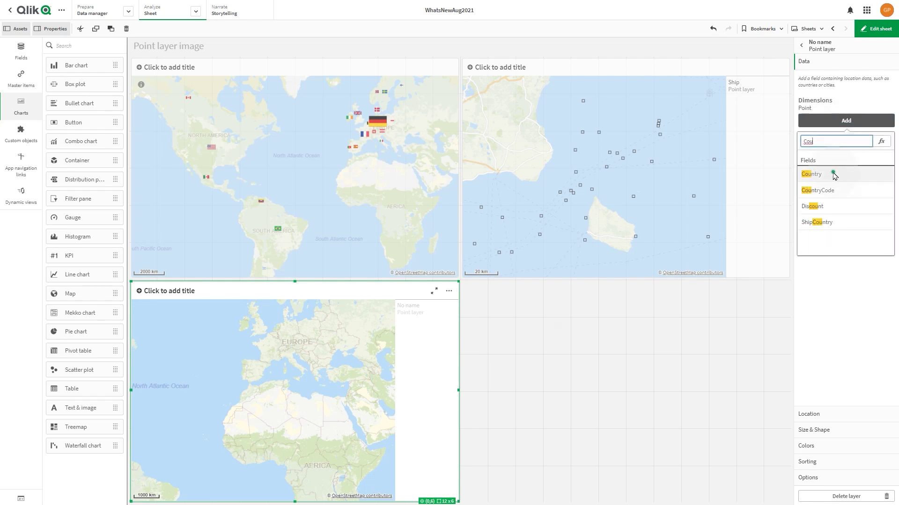
click(832, 174)
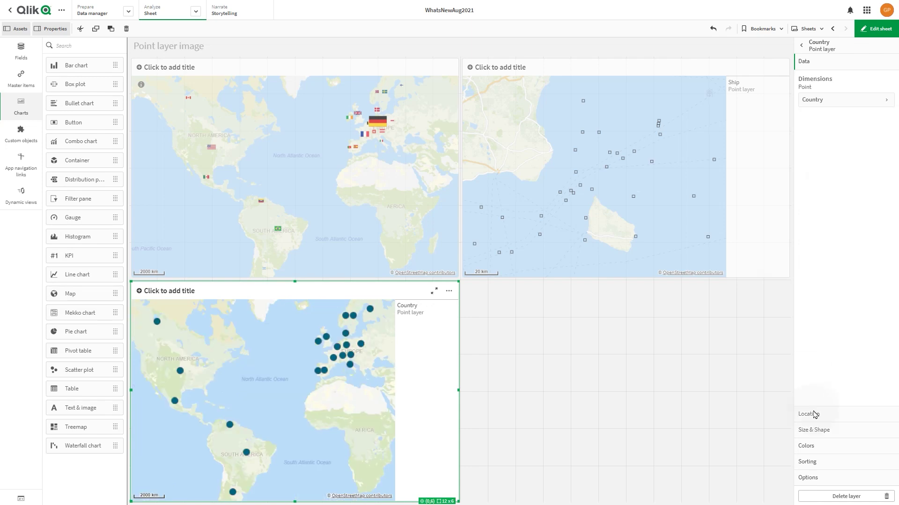
Make the Country points an SVG data-URL image of red round(sum(Sales)/1000) labels
click(822, 435)
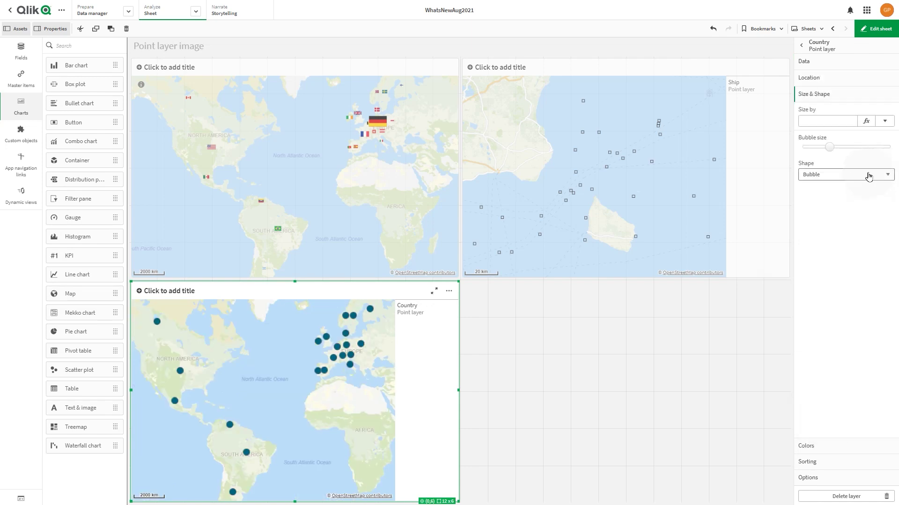
click(868, 175)
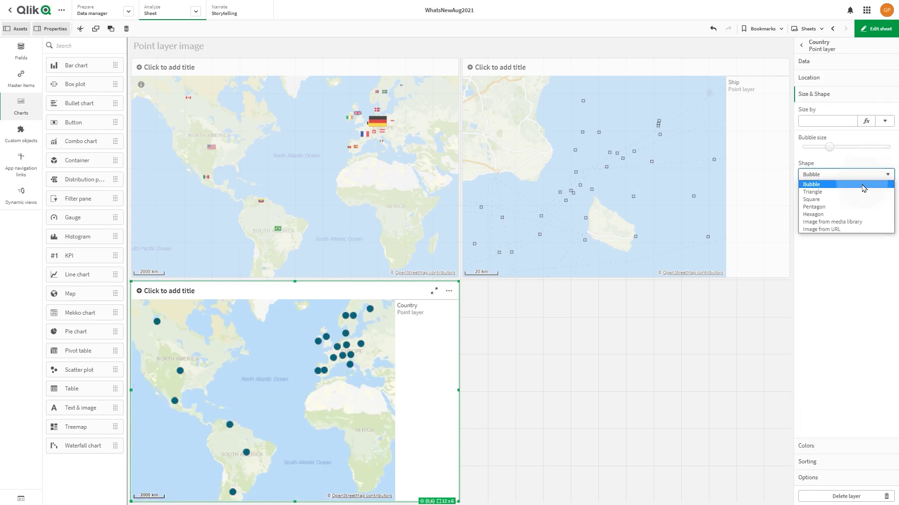
click(851, 234)
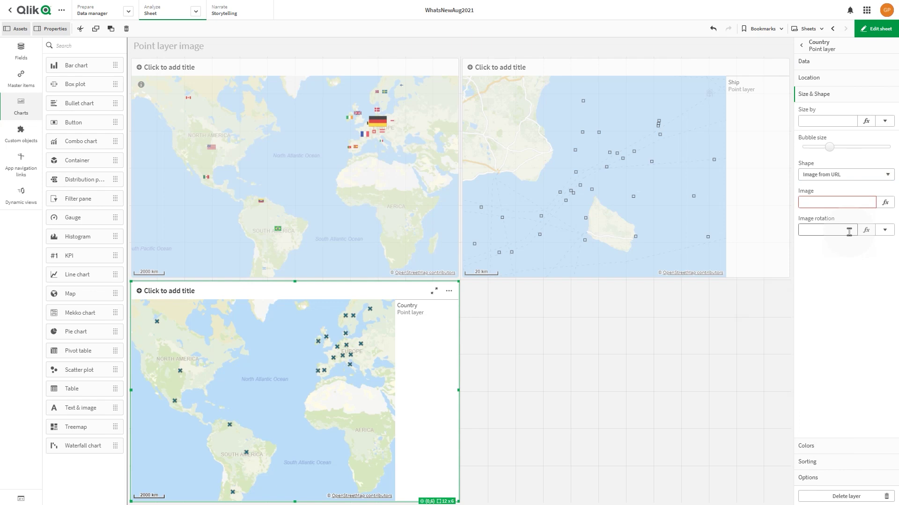
click(885, 202)
text(='data:image/svg+xml,<svg xmlns="http://www.w3.org/2000/svg" height="200" width="400">' & '<text text-anchor="start" font-family="Verdana" font-weight="900" font-size="64" fill="red">' & '<tspan x="102" y="130">' & round(sum(Sales)/1000) & '</tspan>' & '</text></svg>')
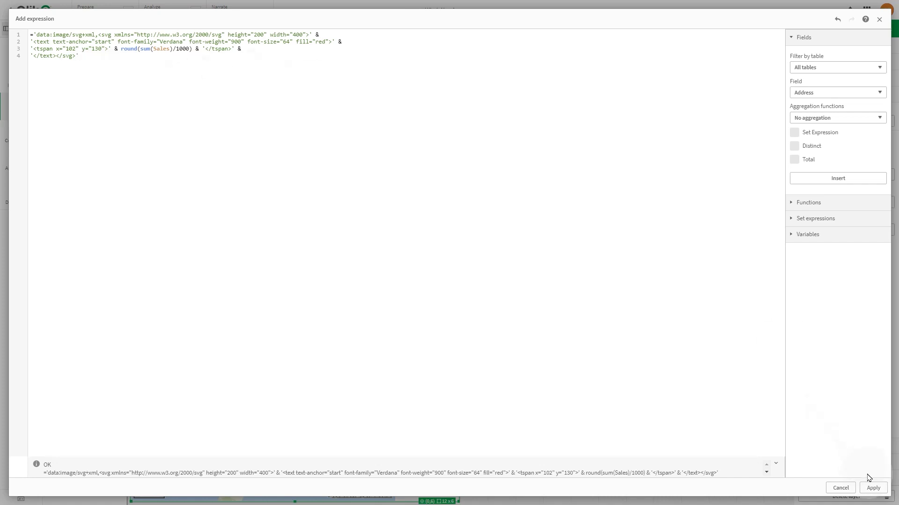
click(872, 489)
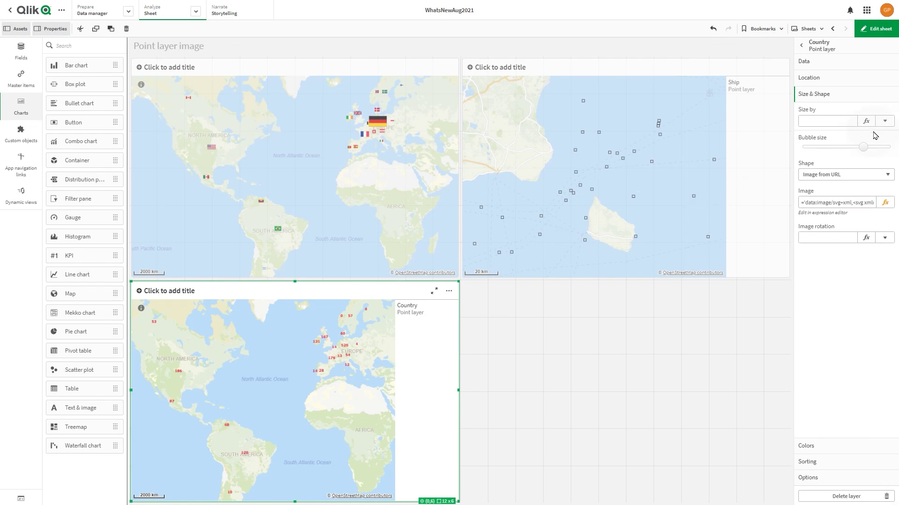
Size the red labels by Sum(Sales) with a widened size range, and add a fourth map
click(884, 121)
text(Sale)
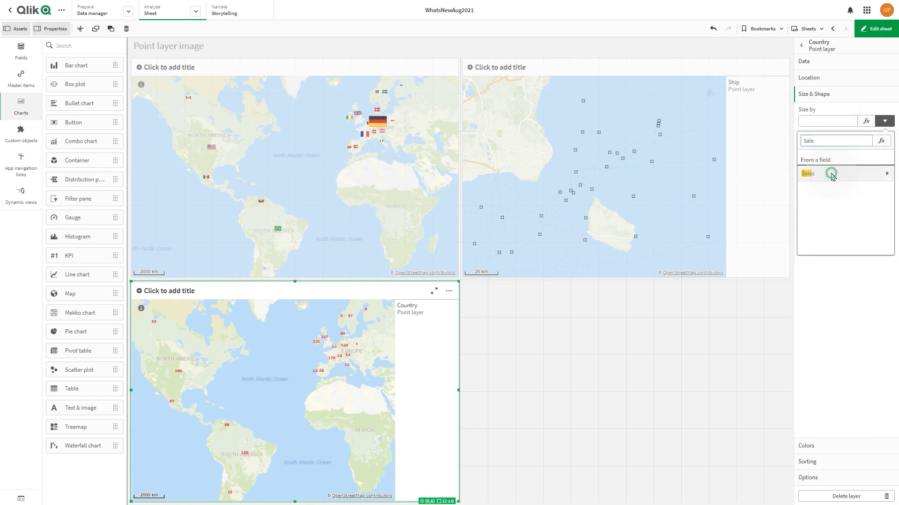
click(826, 174)
click(824, 172)
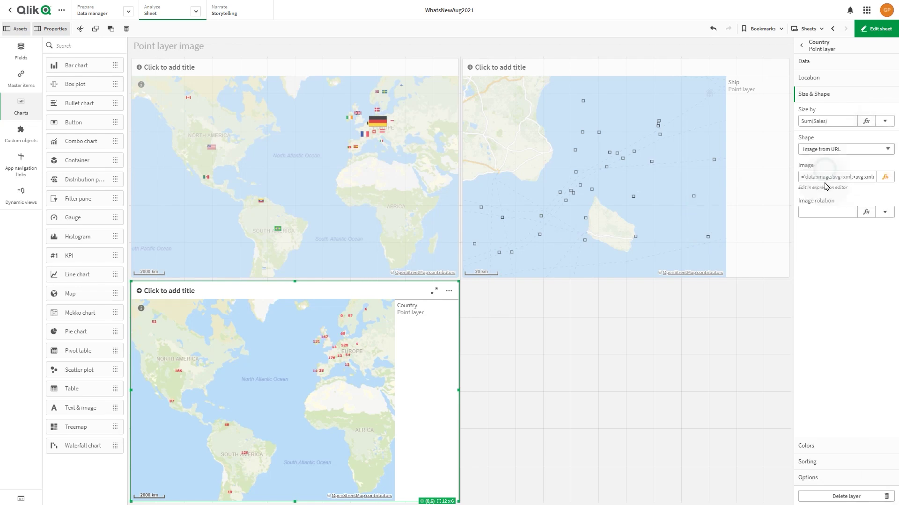
drag(823, 203, 864, 202)
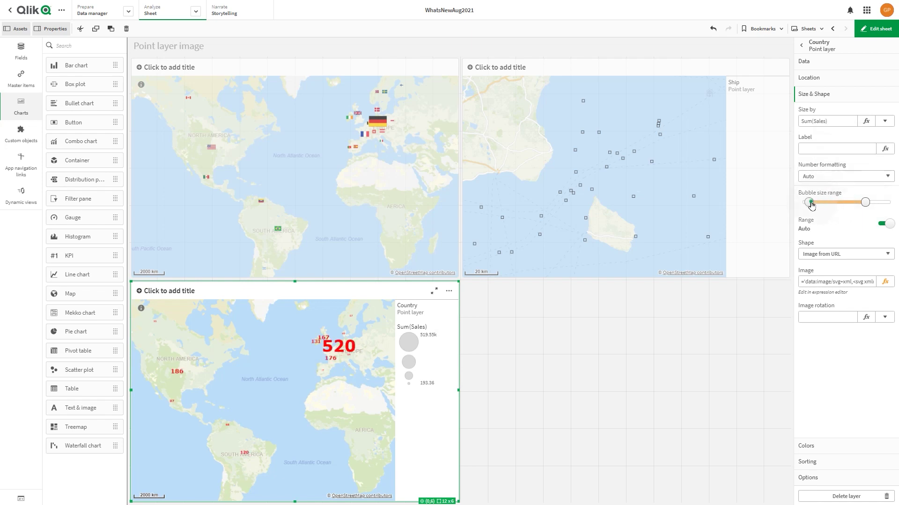
drag(811, 204, 889, 203)
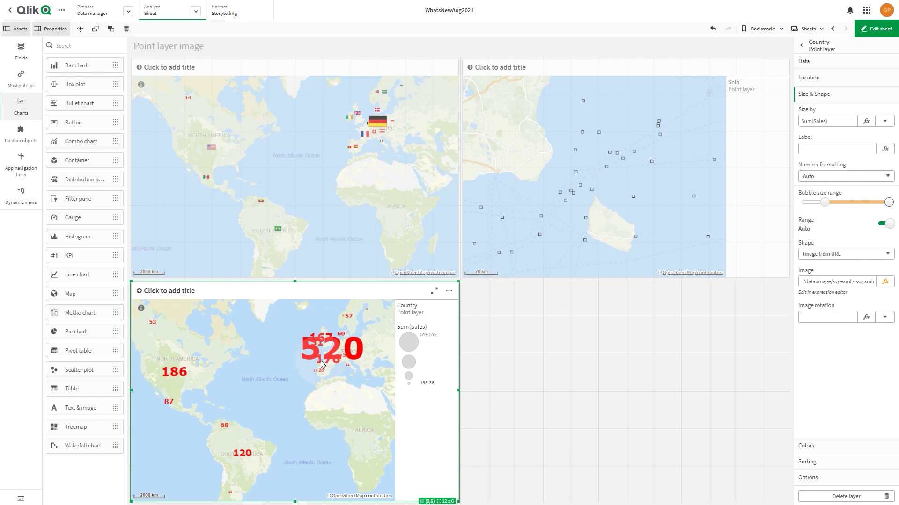
drag(74, 293, 499, 388)
click(838, 125)
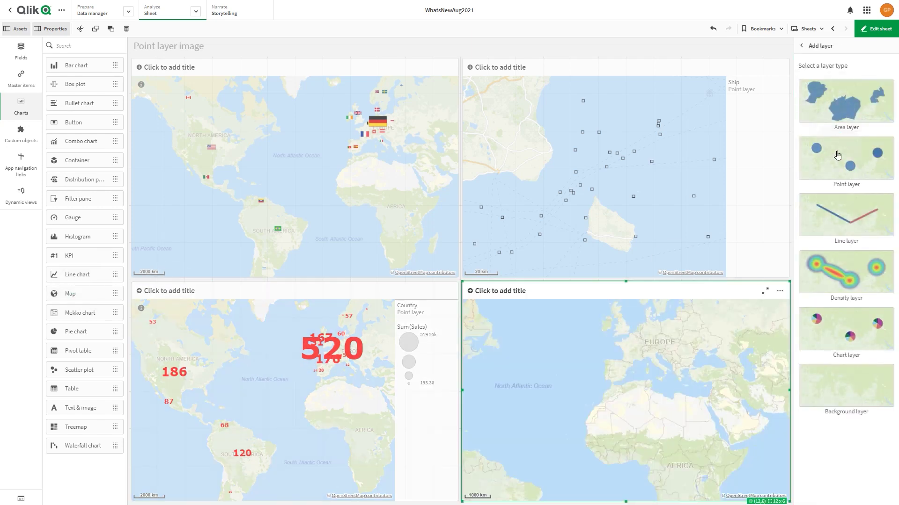
Give the fourth map a point layer with dimension =1 and shape set to Image from URL
click(837, 155)
click(829, 122)
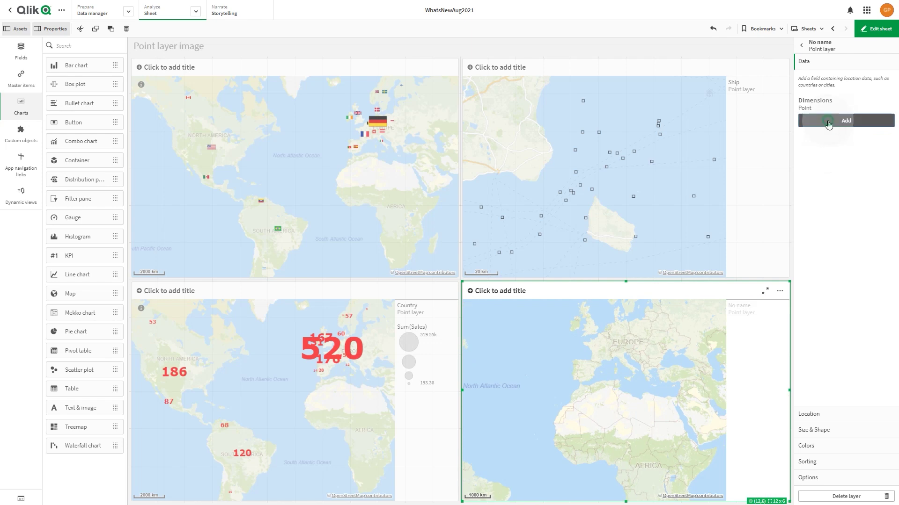
text(=1)
key(Return)
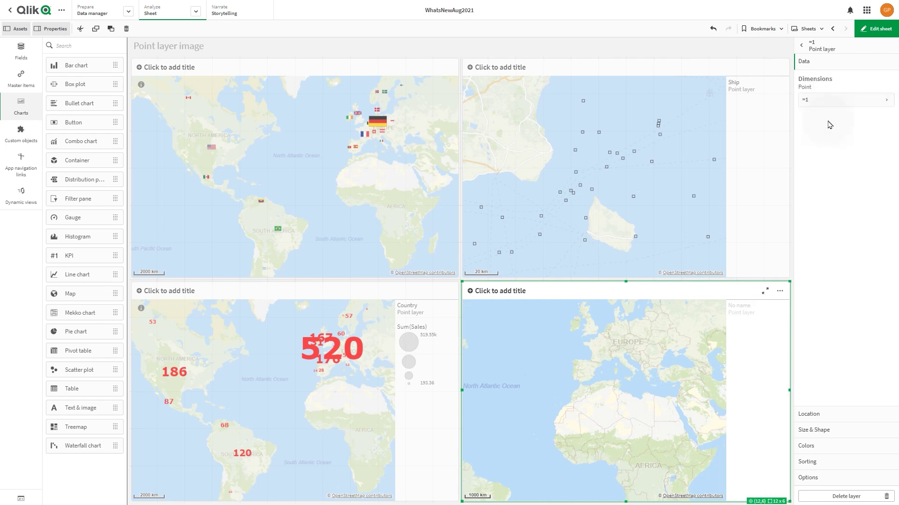
click(835, 437)
click(848, 175)
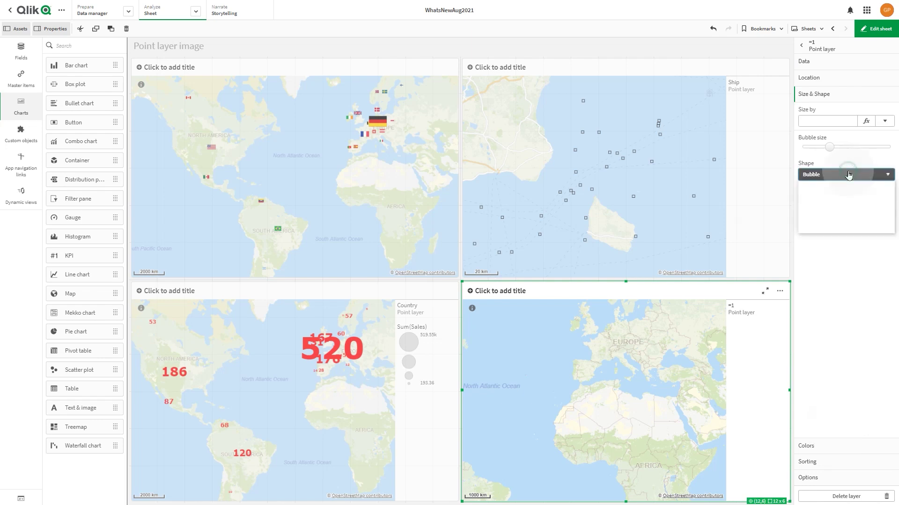
click(833, 229)
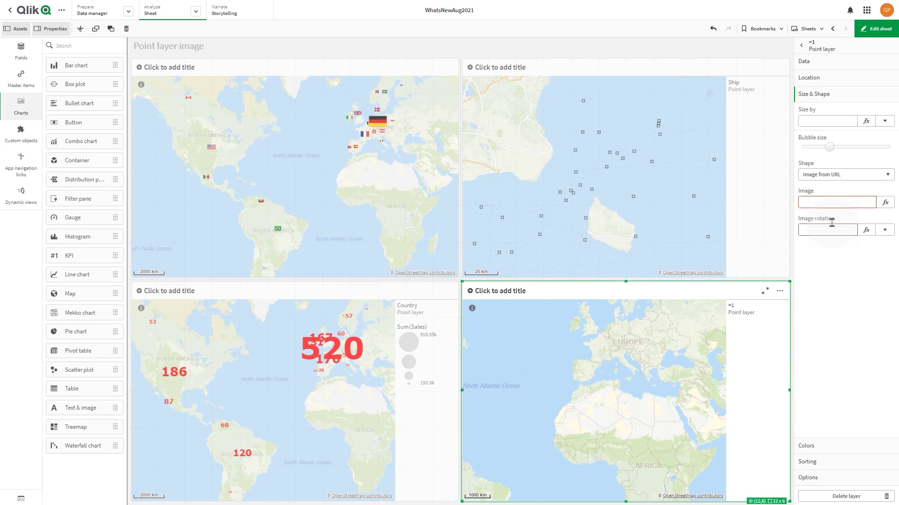
click(885, 202)
Set the fourth map's point image to the pasted base64 PNG logo data URL
key(ctrl+v)
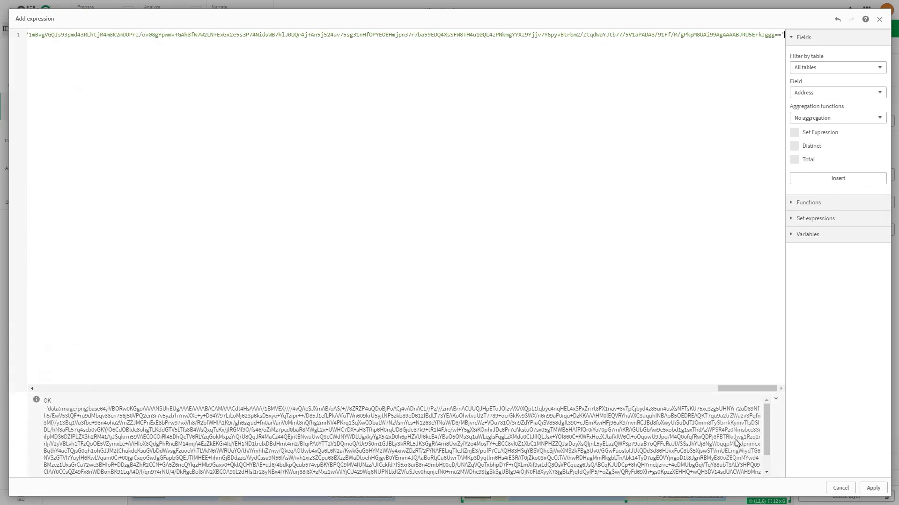
scroll(758, 442, down, 2)
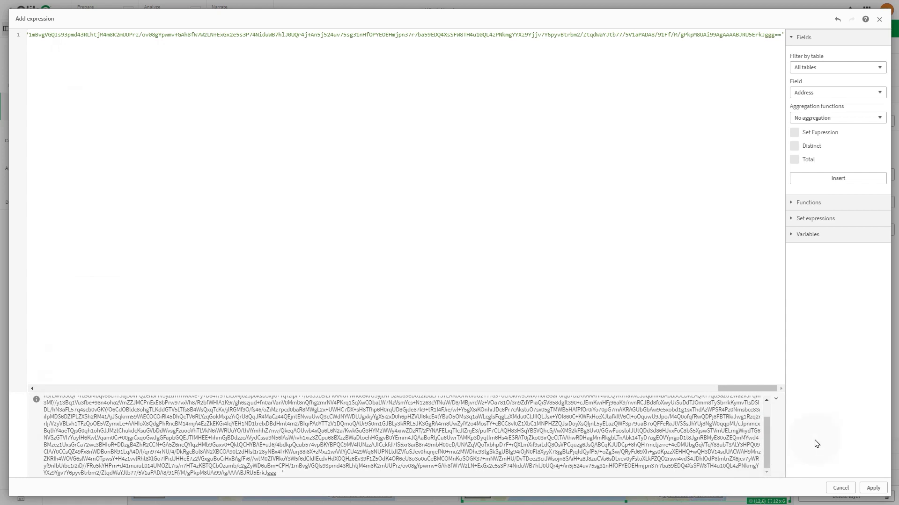
click(872, 487)
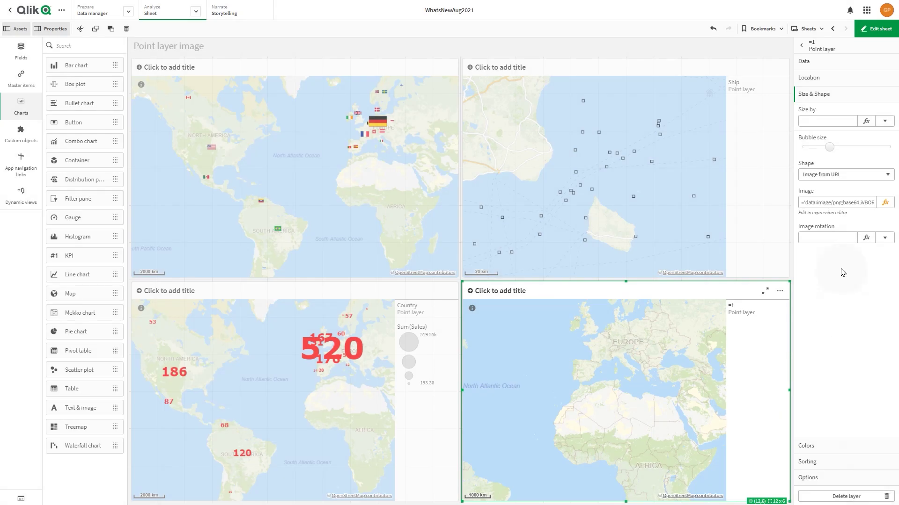
click(829, 78)
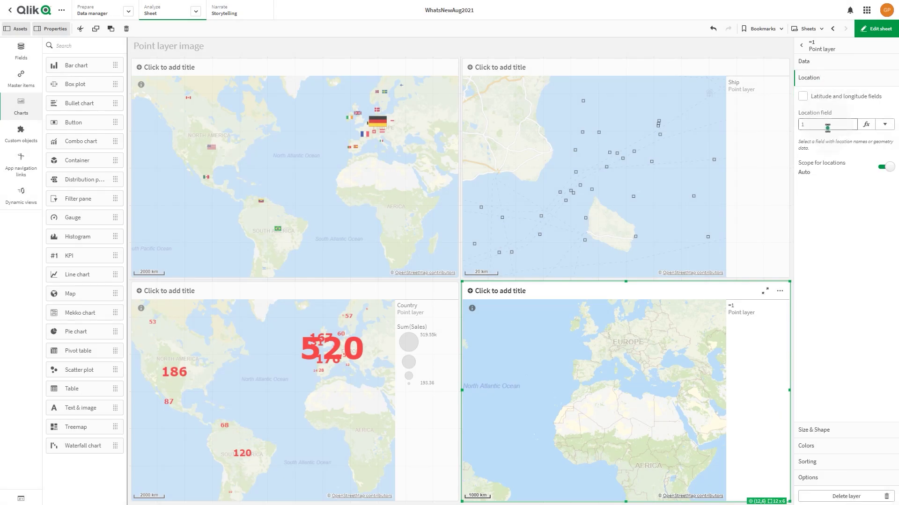
Place the point at 'Orlando', drag bubble size to maximum, and finish editing the sheet
click(827, 125)
key(Return)
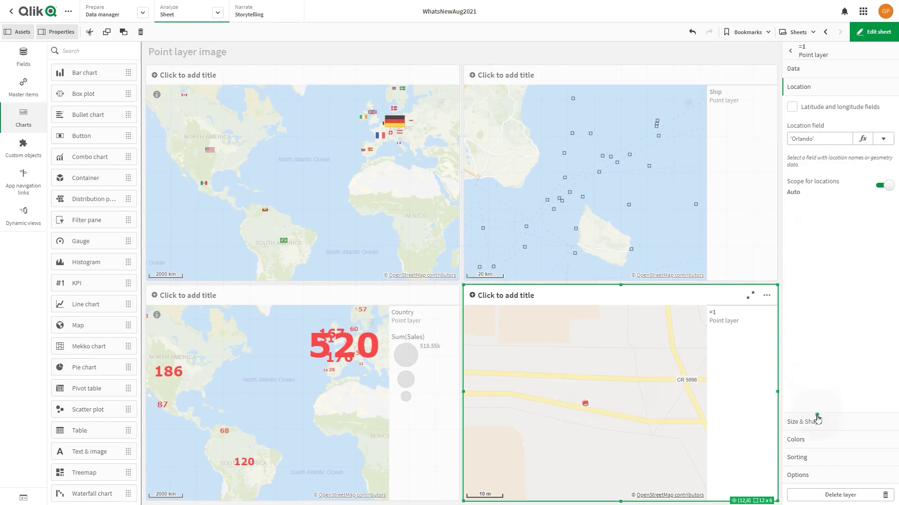
click(817, 419)
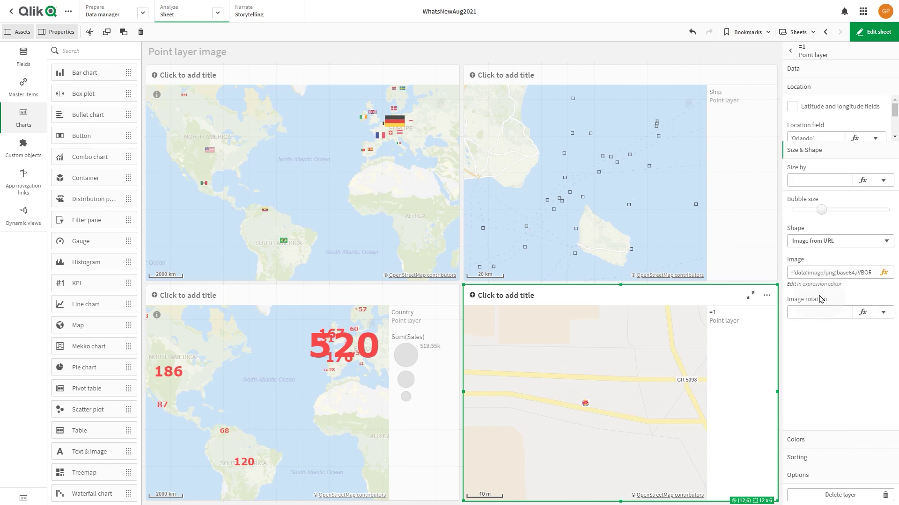
drag(821, 165, 888, 168)
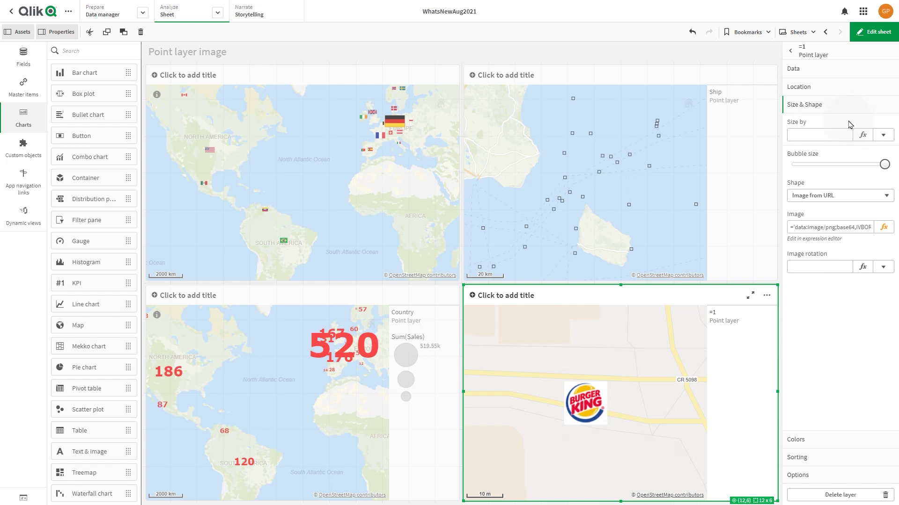
click(873, 31)
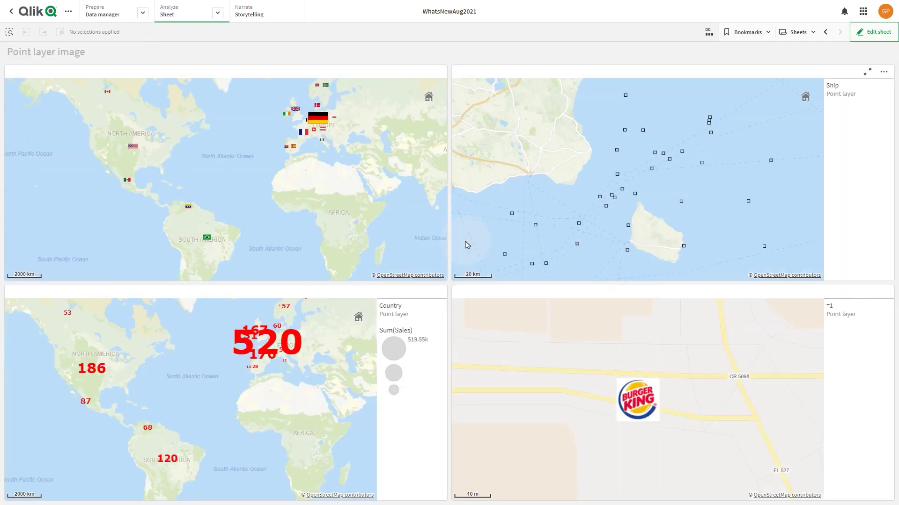